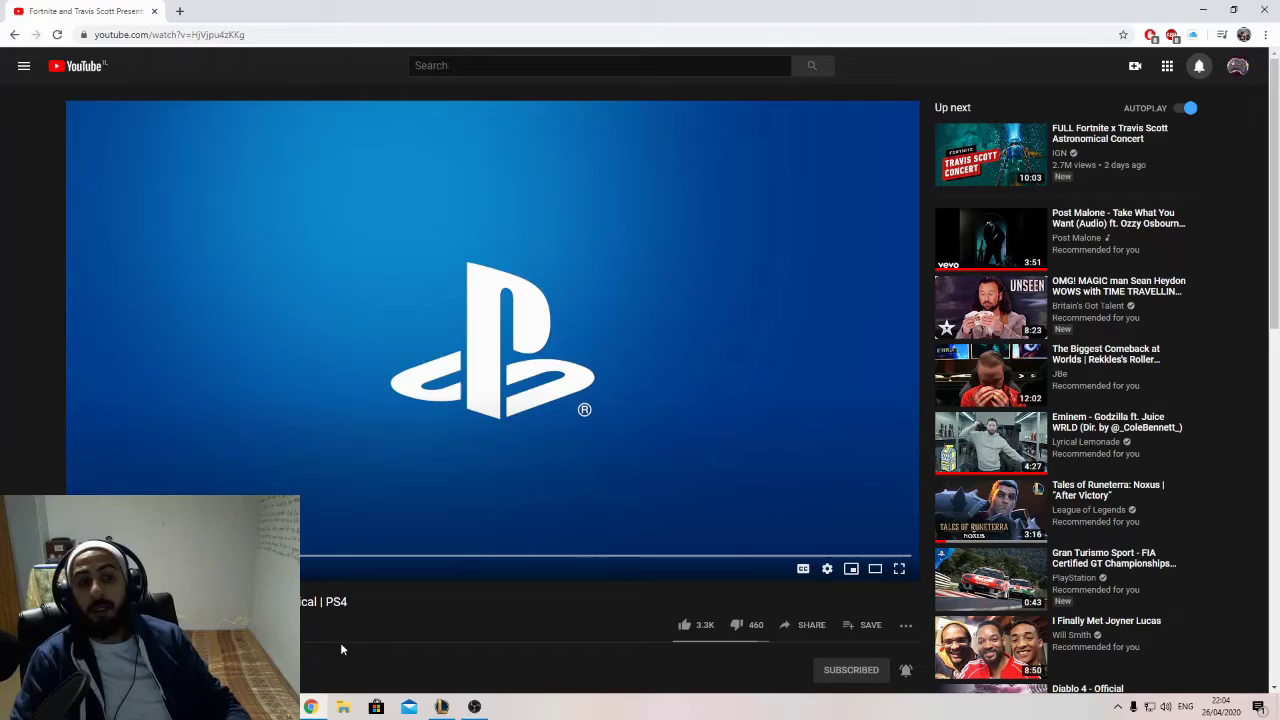
- Switch the Astronomical trailer to full screen and keep it playing
click(899, 569)
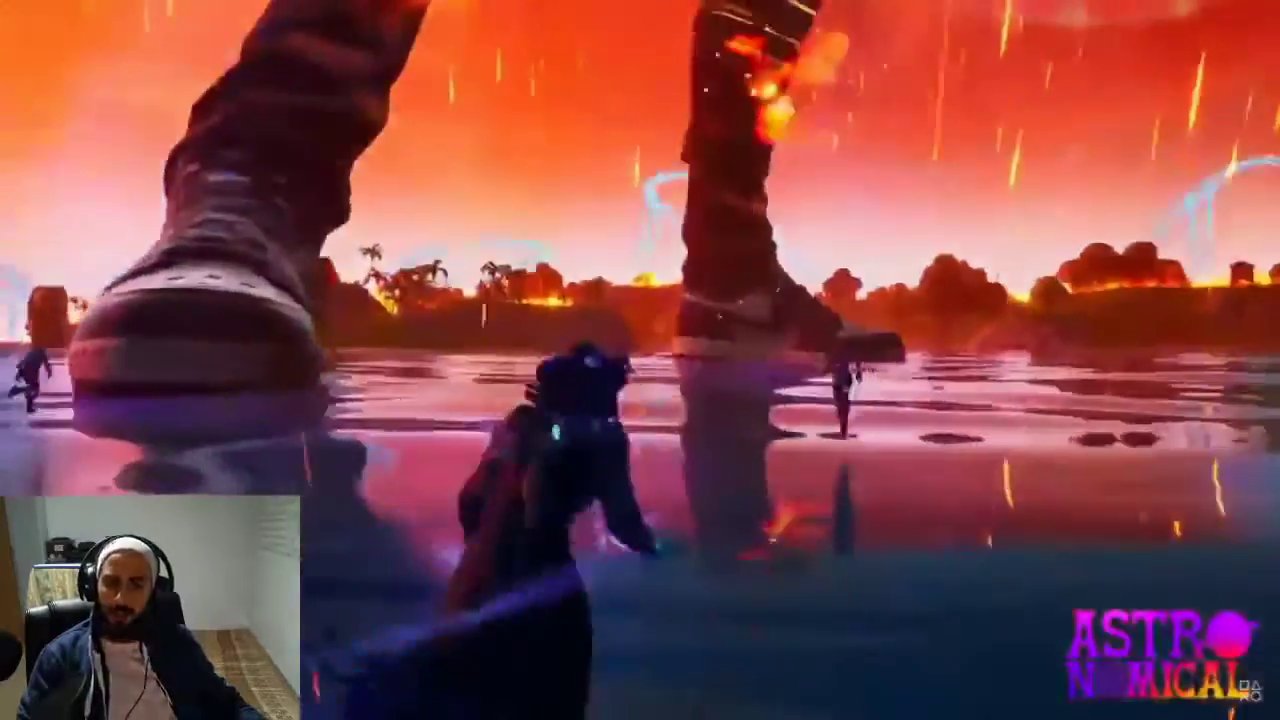
- Exit full screen, leaving the trailer on its watch page
key(Escape)
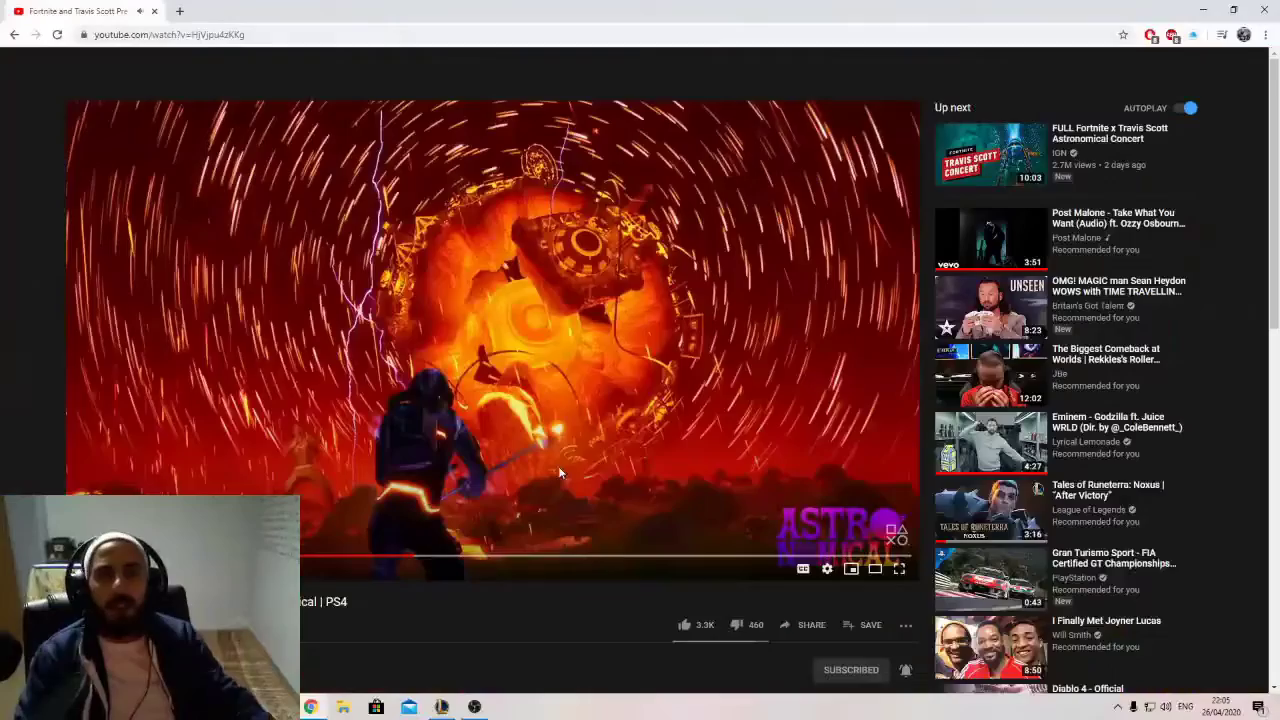
scroll(325, 668, down, 3)
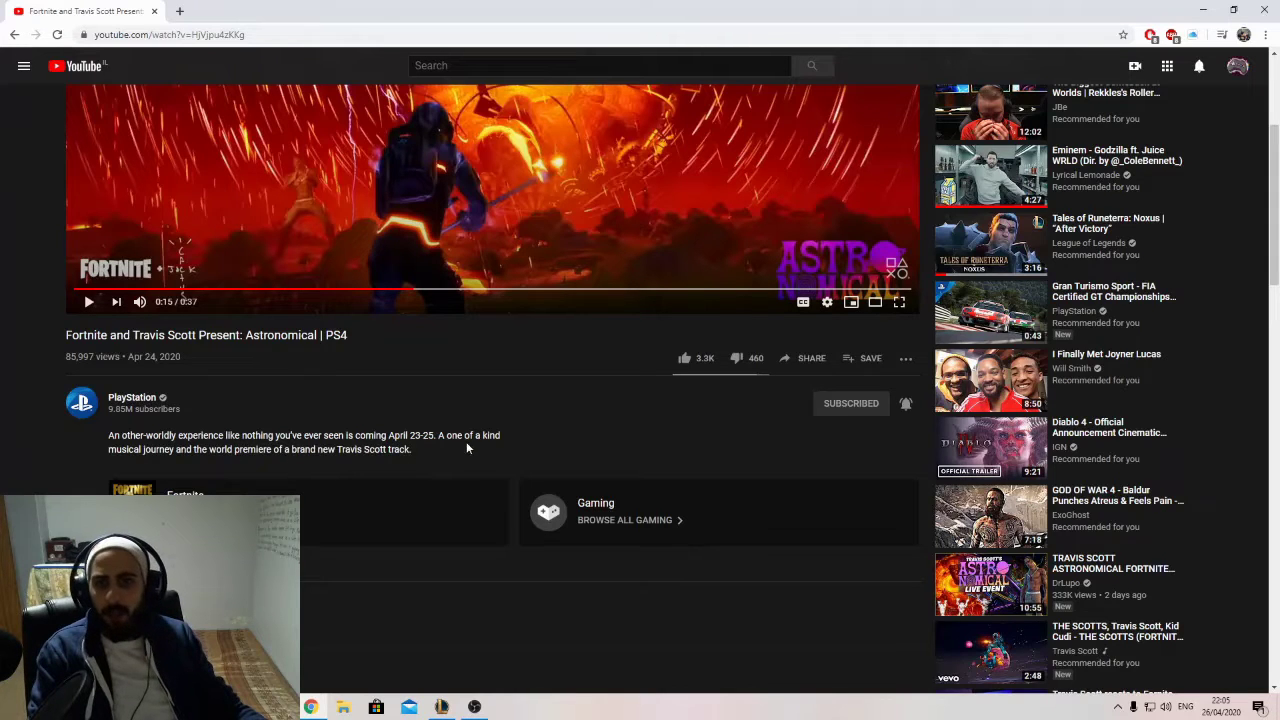
scroll(468, 441, down, 2)
scroll(1256, 323, up, 5)
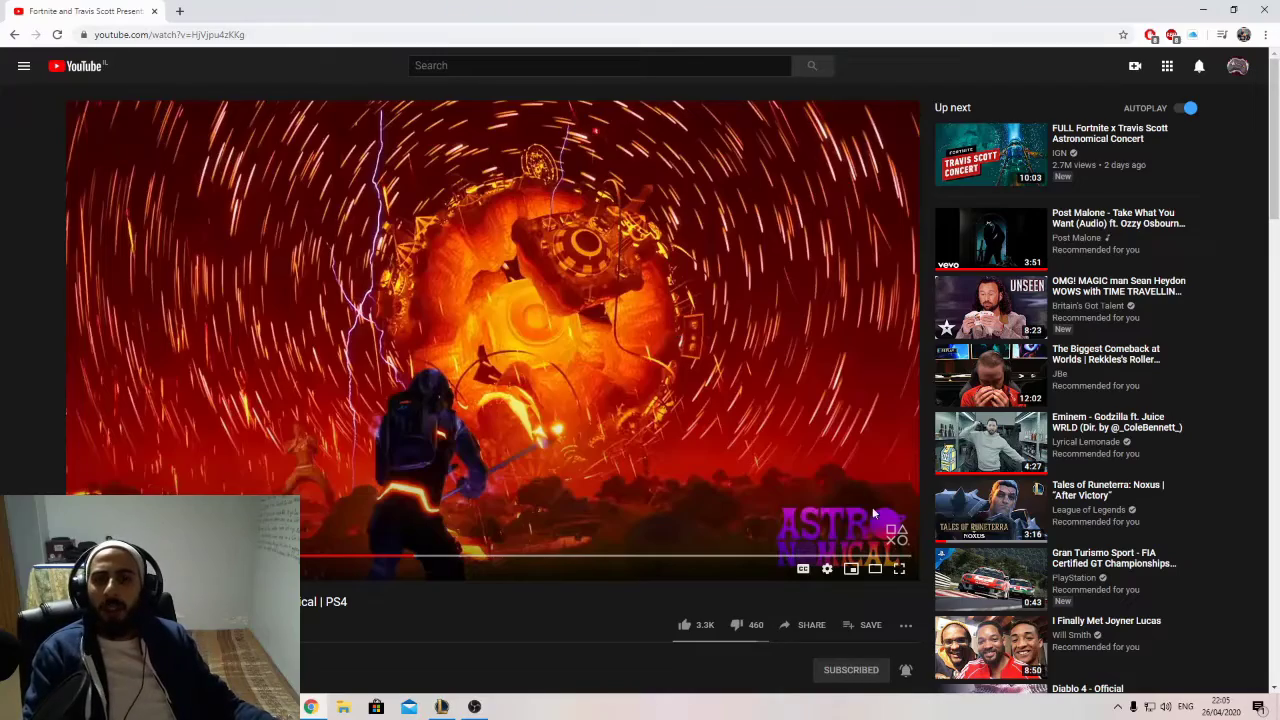
- Return the trailer to full screen and play through to the April 23–25 title card
click(899, 569)
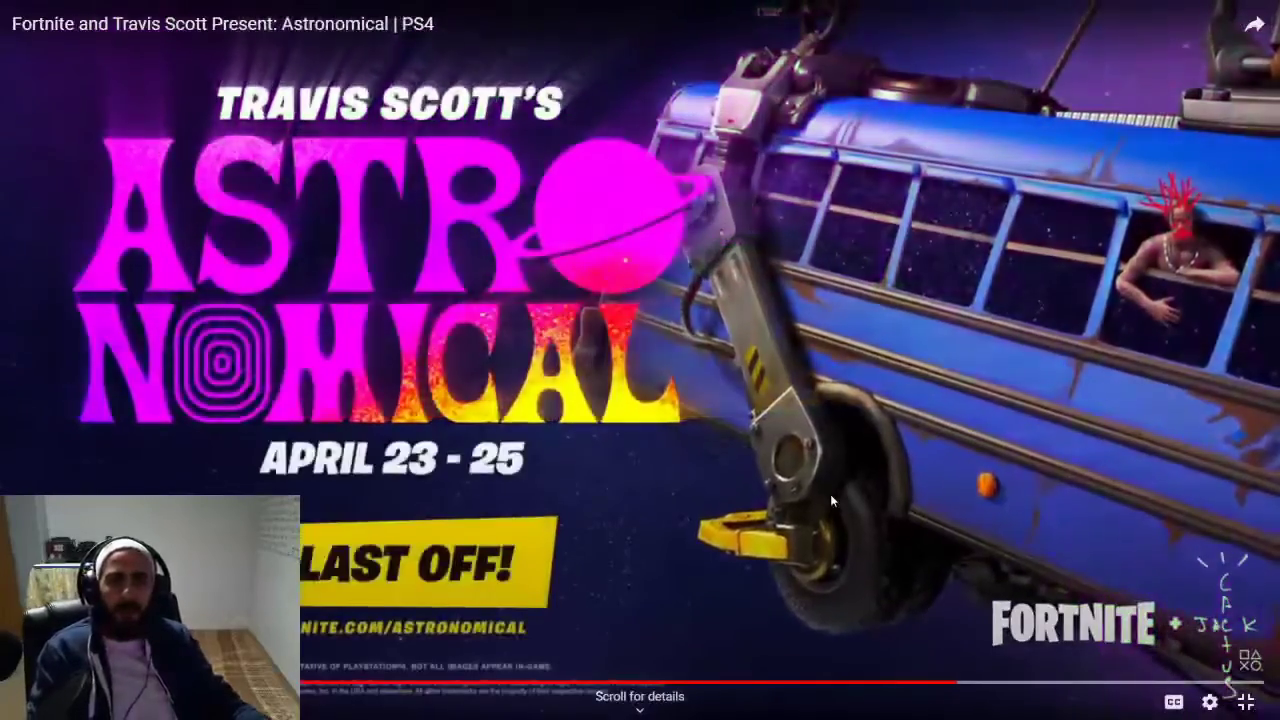
- Exit full screen so the trailer keeps playing on its watch page
key(Escape)
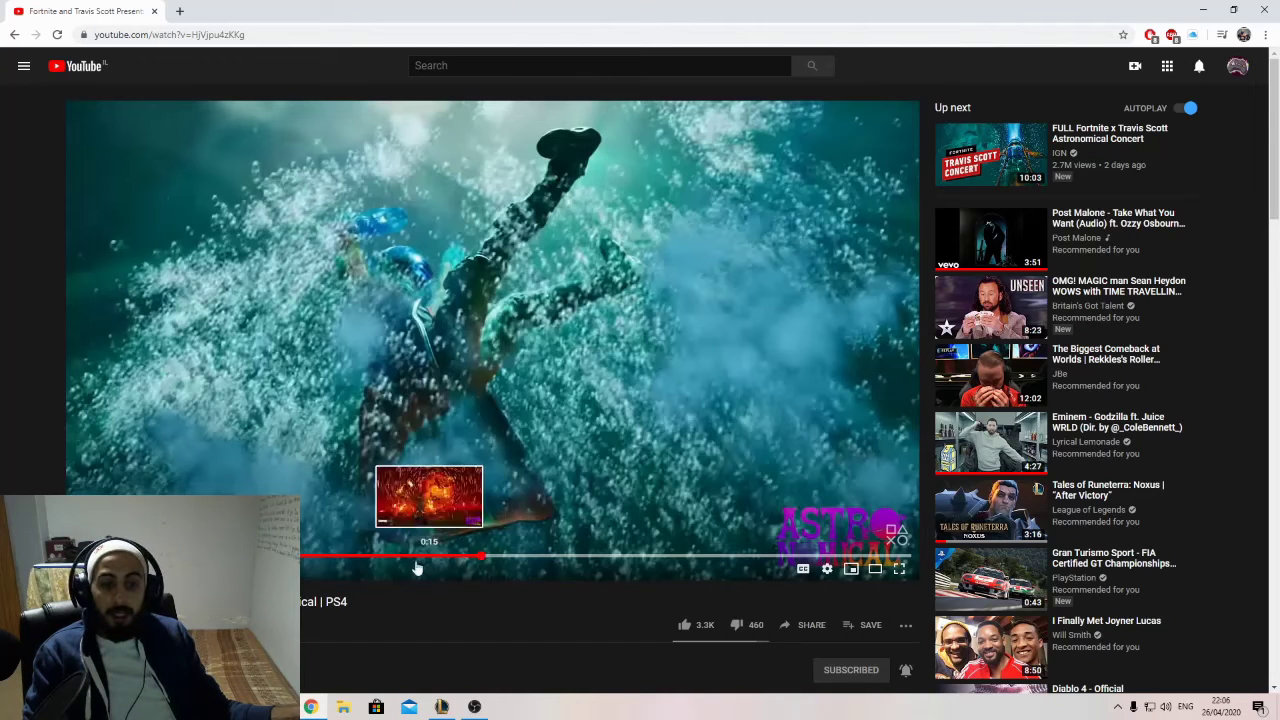
- Seek the trailer back near its start, to the crowd-and-stage scene
click(340, 557)
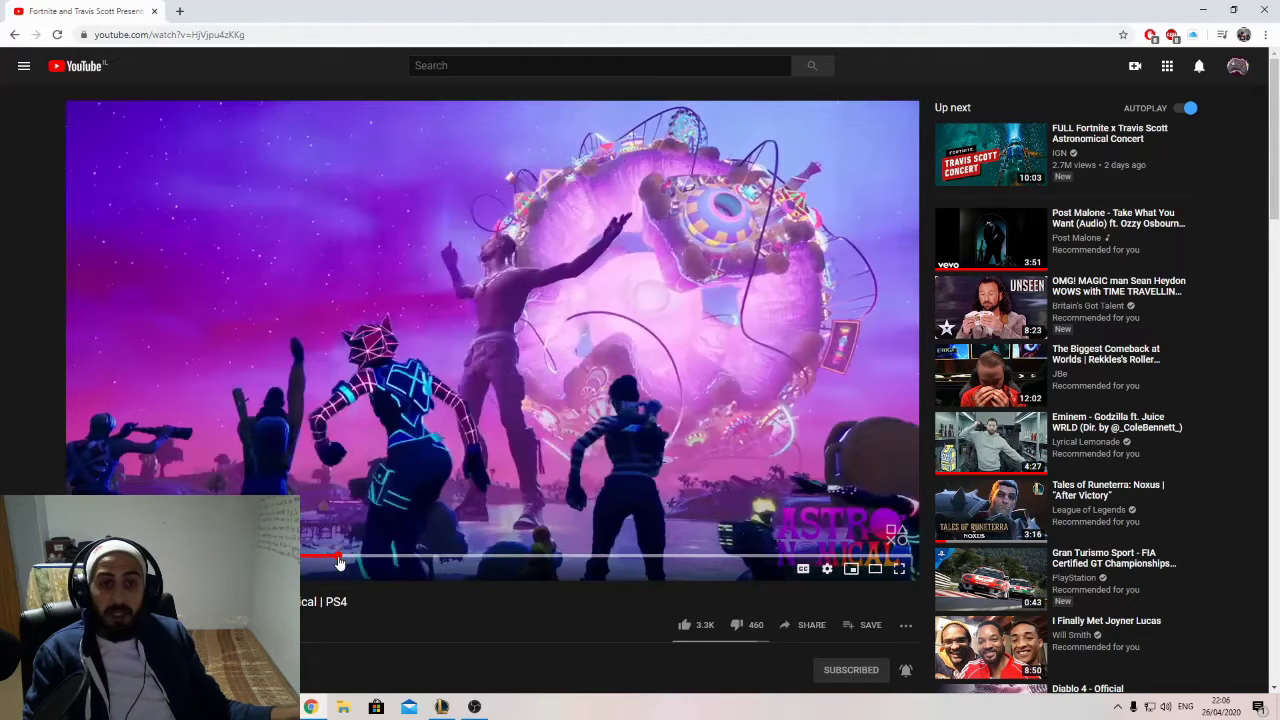